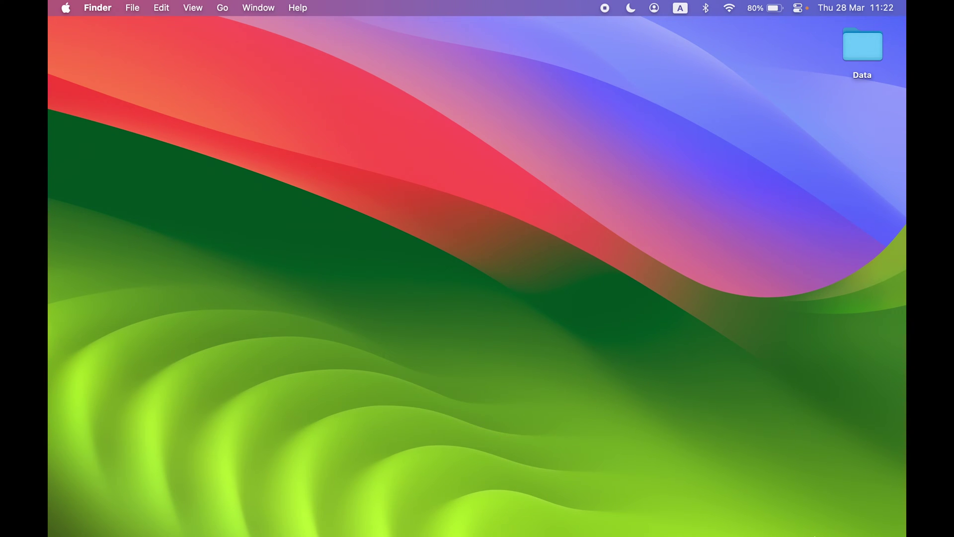
Launch Safari from the Dock and open apple.com from the Favourites start page
mouse_move(815, 535)
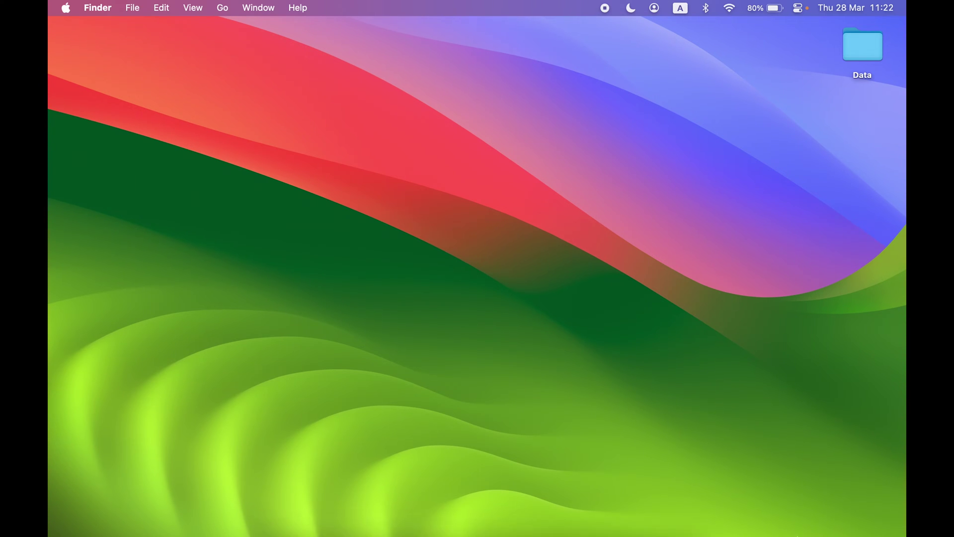
mouse_move(640, 528)
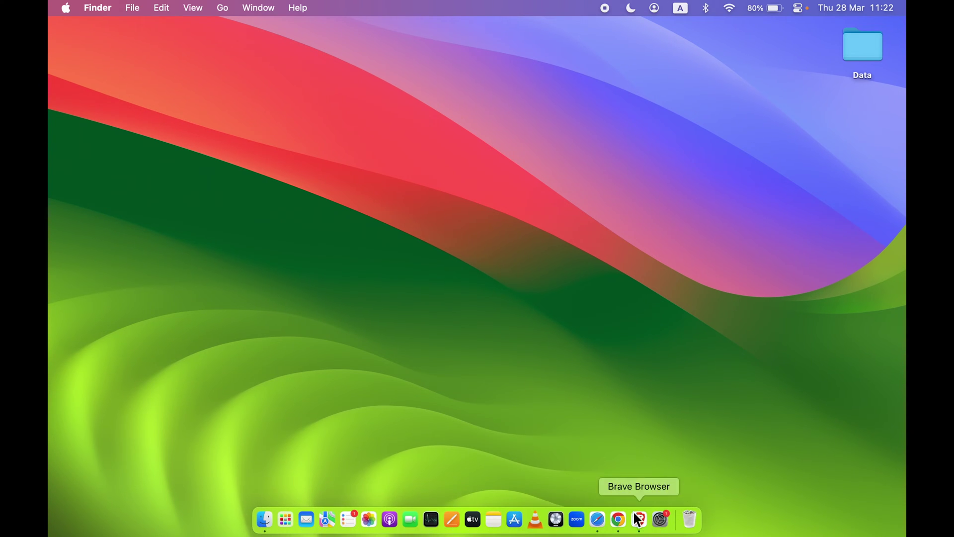
click(598, 524)
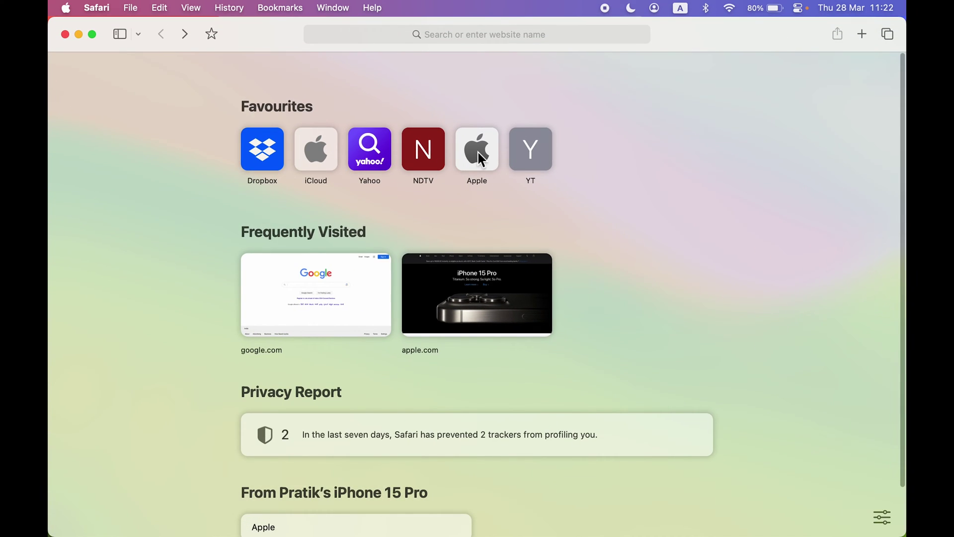
click(479, 155)
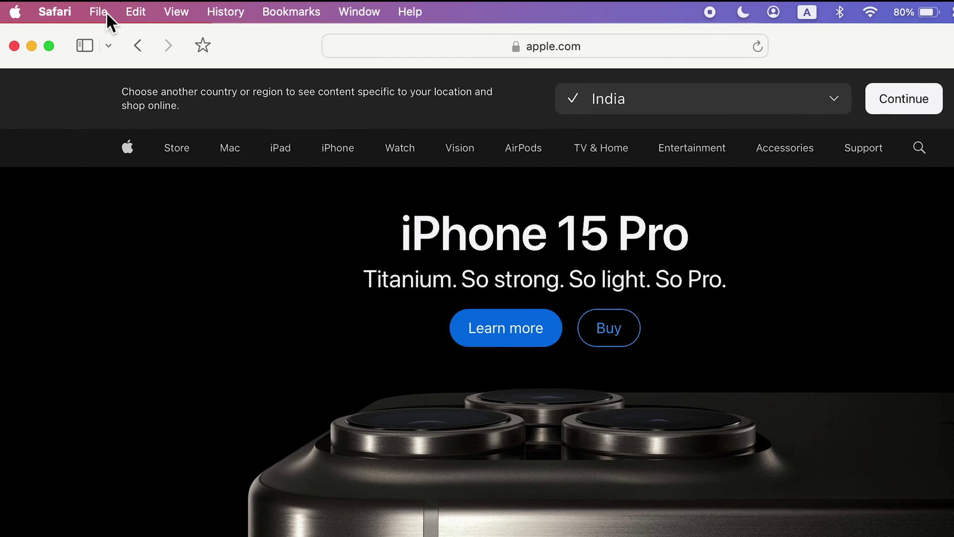
Open File > New Private Window and drag it aside to reveal apple.com
click(130, 8)
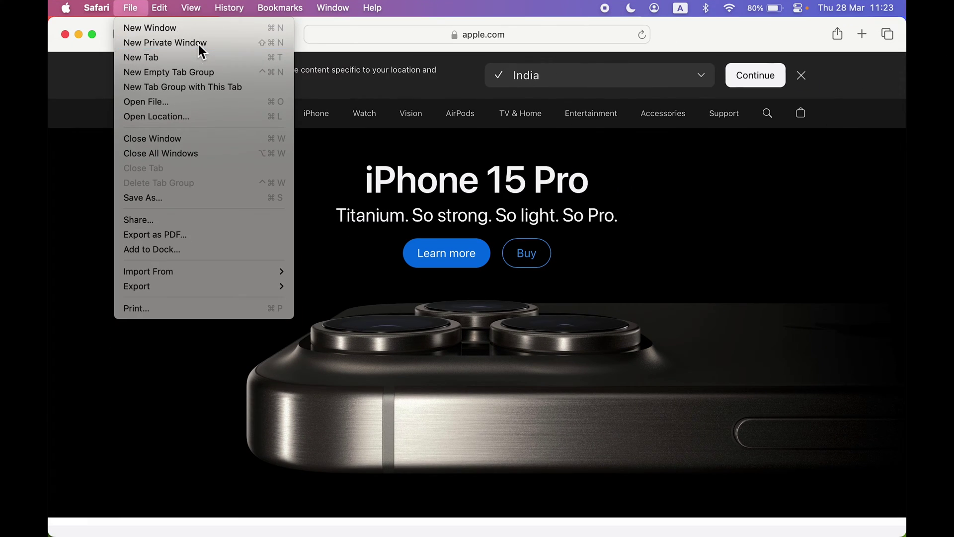
click(186, 58)
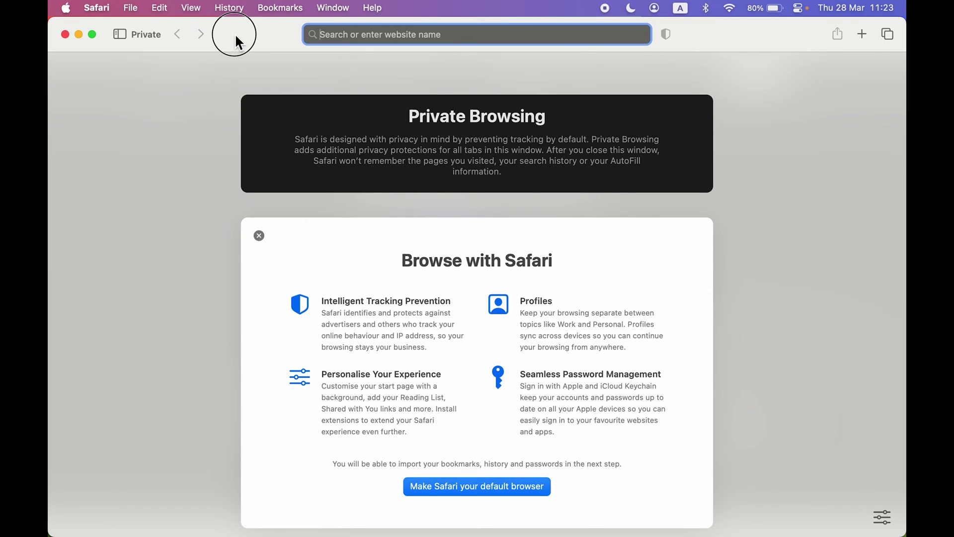
drag(235, 38, 621, 134)
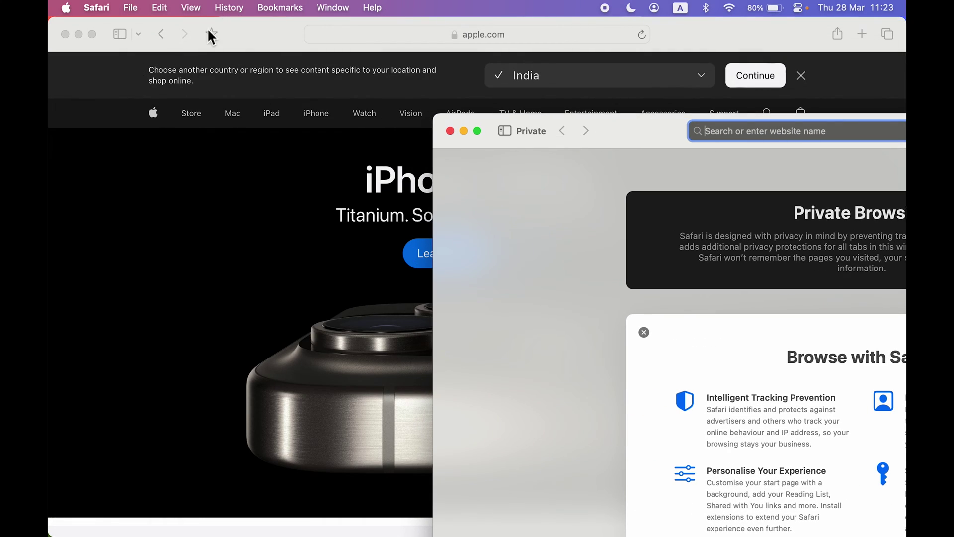
Zoom the private window, load google.com in it, then reposition and re-zoom it
double_click(652, 137)
text(google.com)
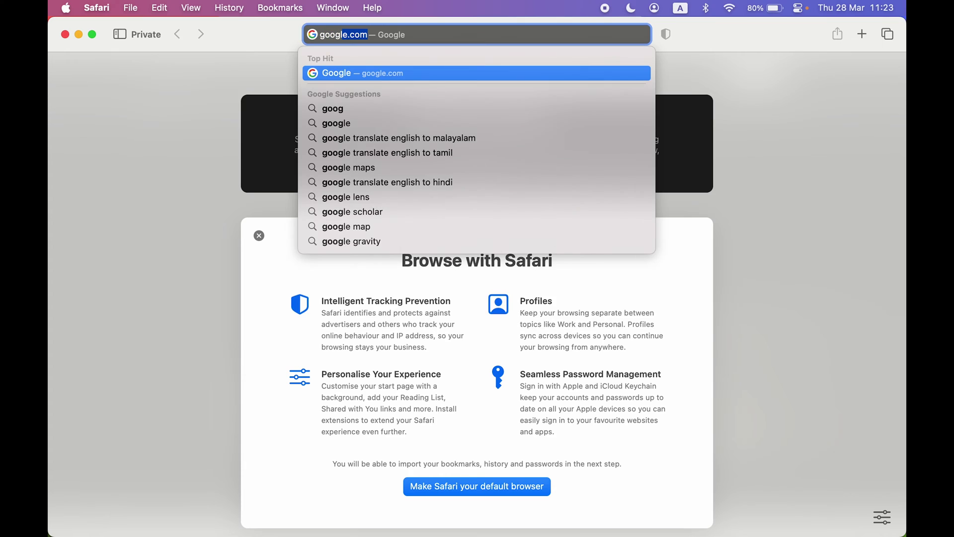
key(Return)
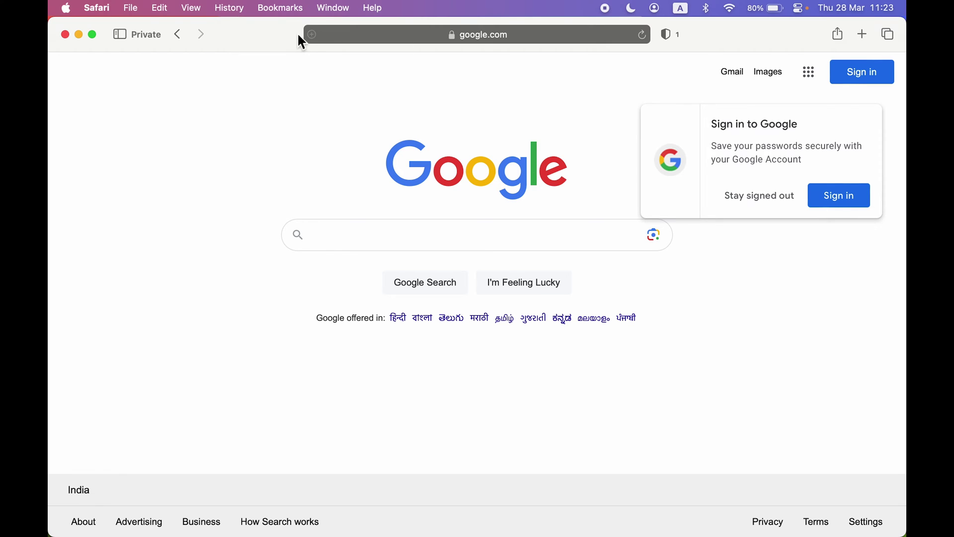
drag(241, 40, 402, 113)
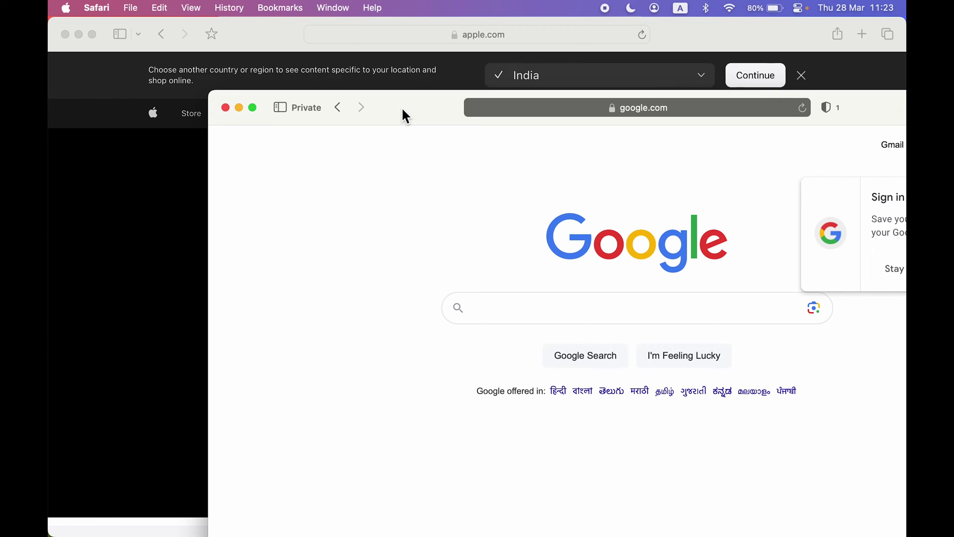
double_click(409, 113)
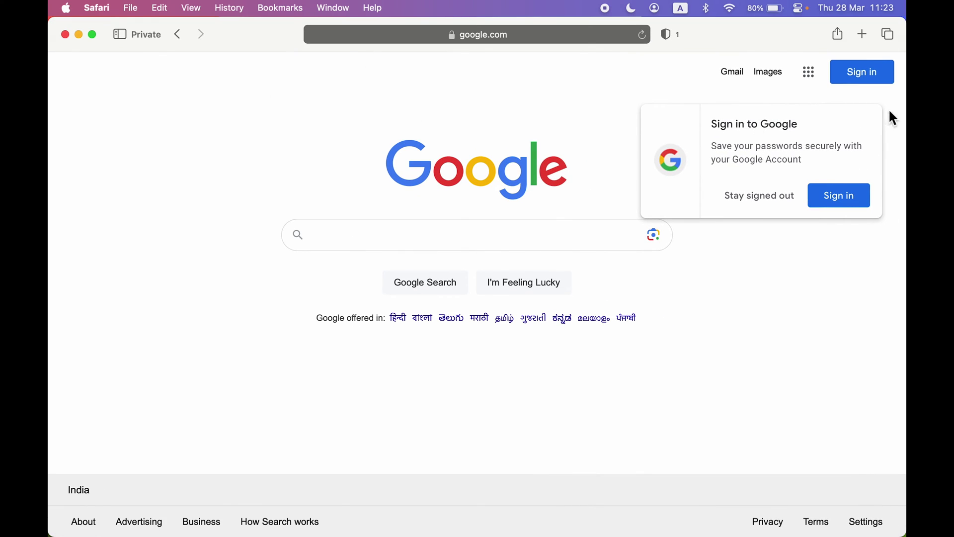
Close the Google private window and open a fresh one with Shift+Command+N
click(65, 35)
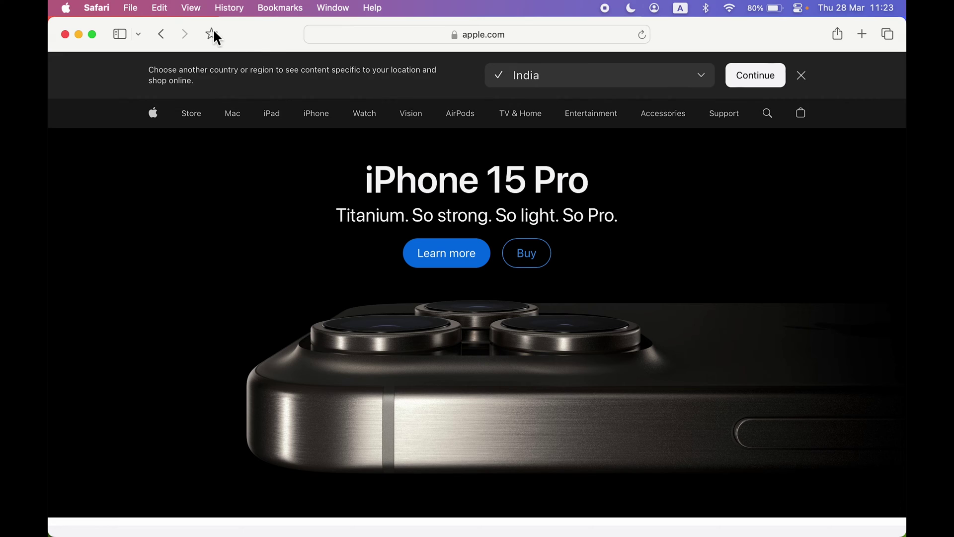
click(130, 9)
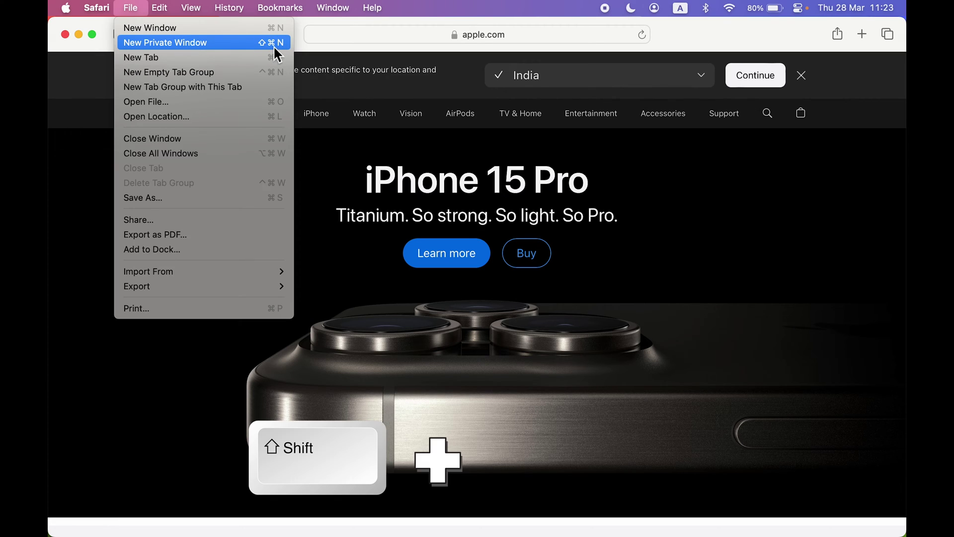
key(shift+super+n)
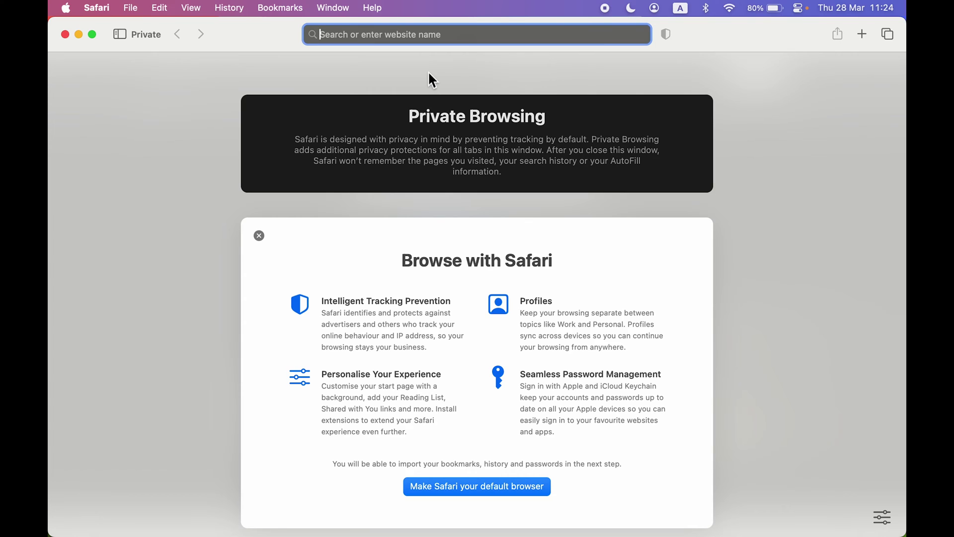
Put the Safari windows away, launch Chrome on the Google homepage, and show its File menu
click(67, 39)
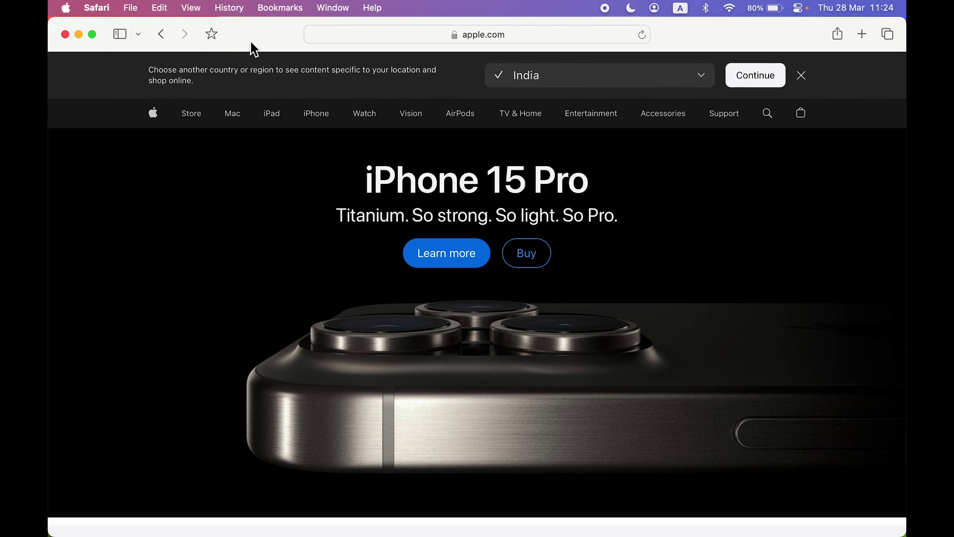
click(78, 34)
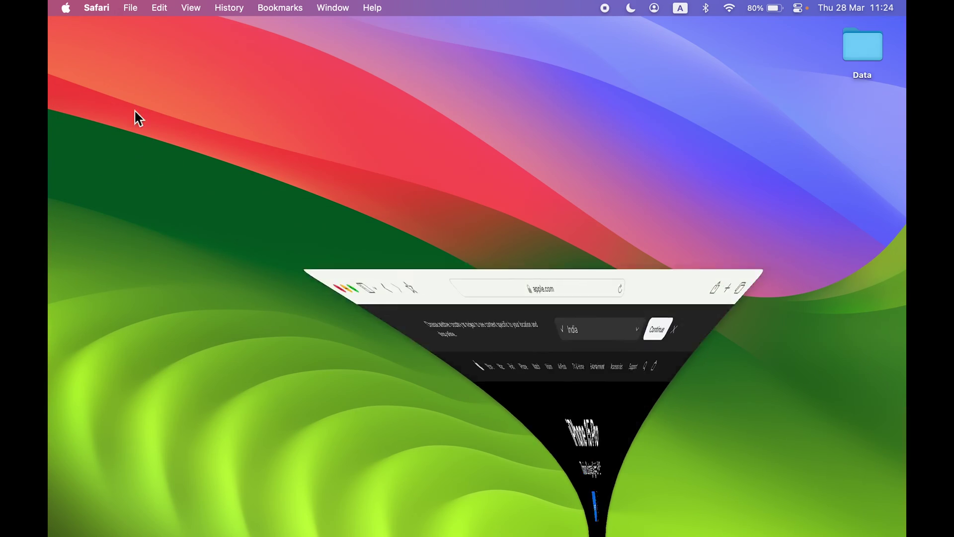
click(614, 527)
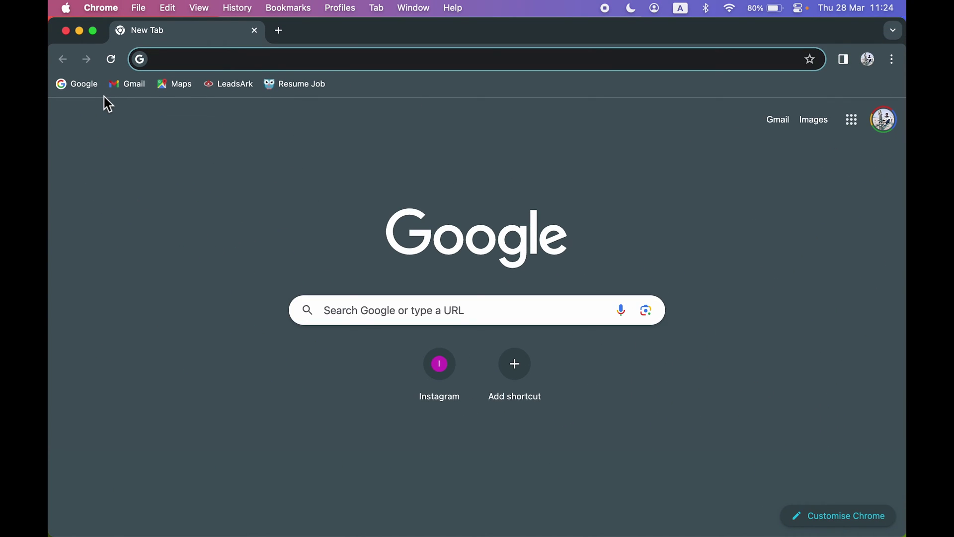
click(85, 86)
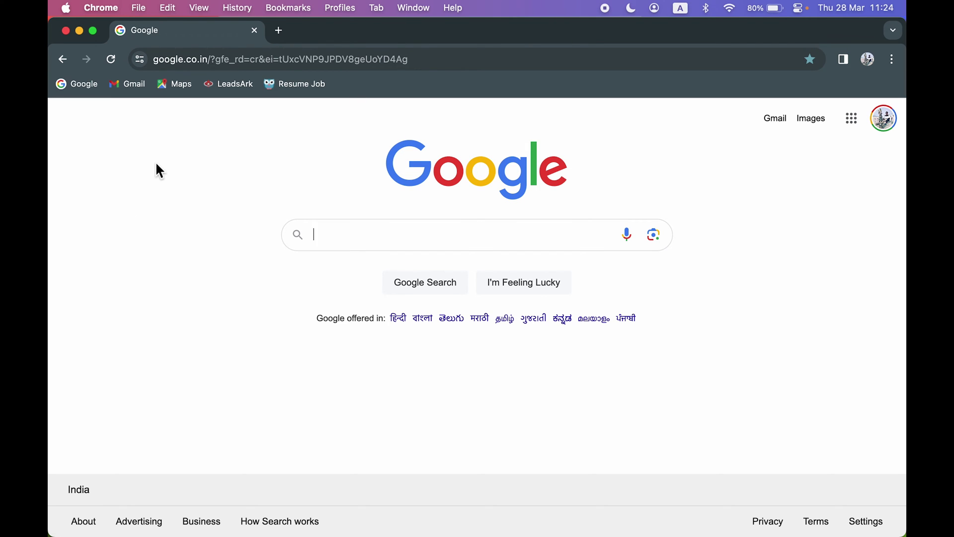
click(141, 10)
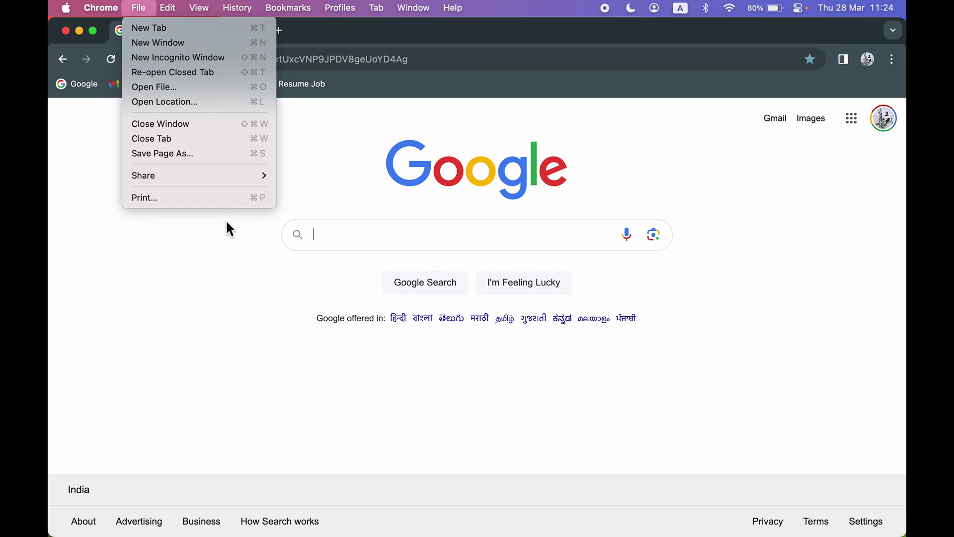
Switch briefly to Safari to view its File menu, then return to Chrome
click(223, 291)
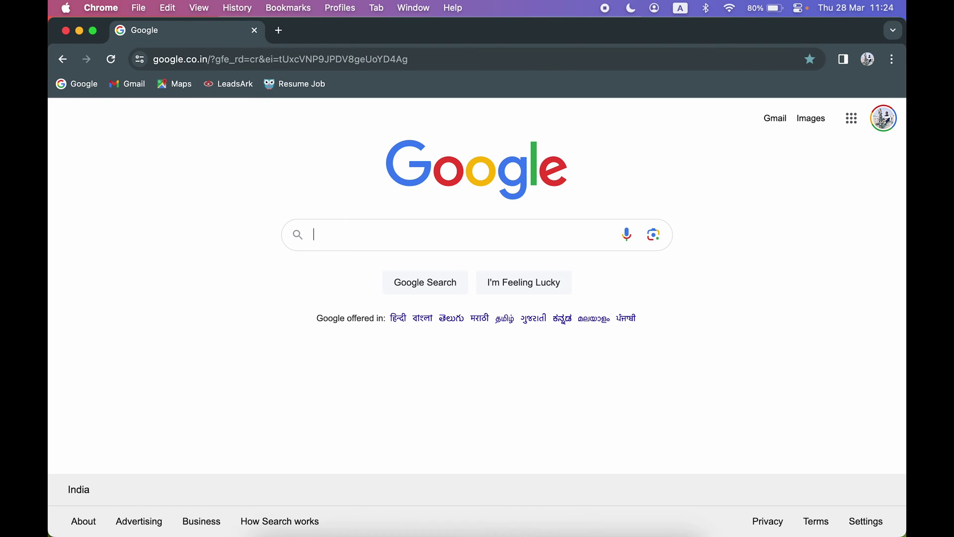
click(603, 521)
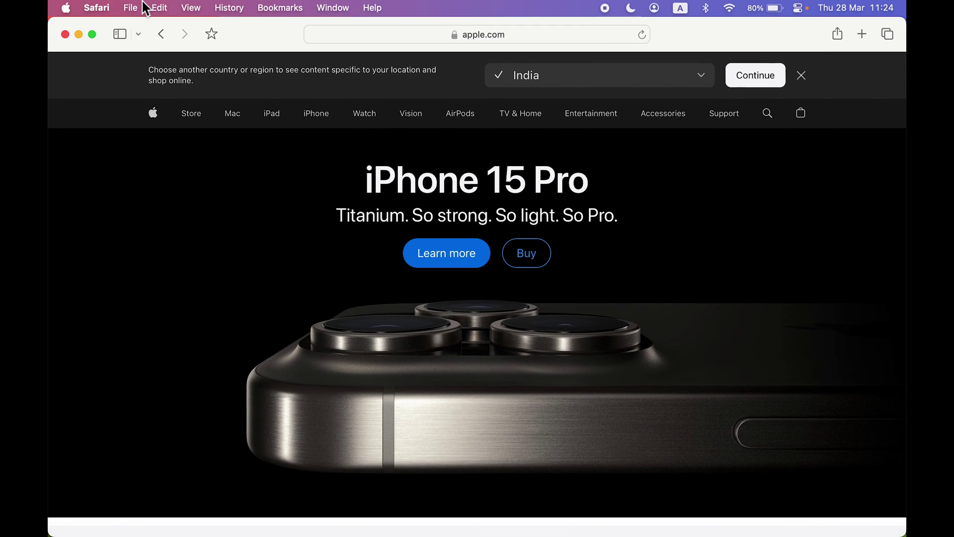
click(130, 8)
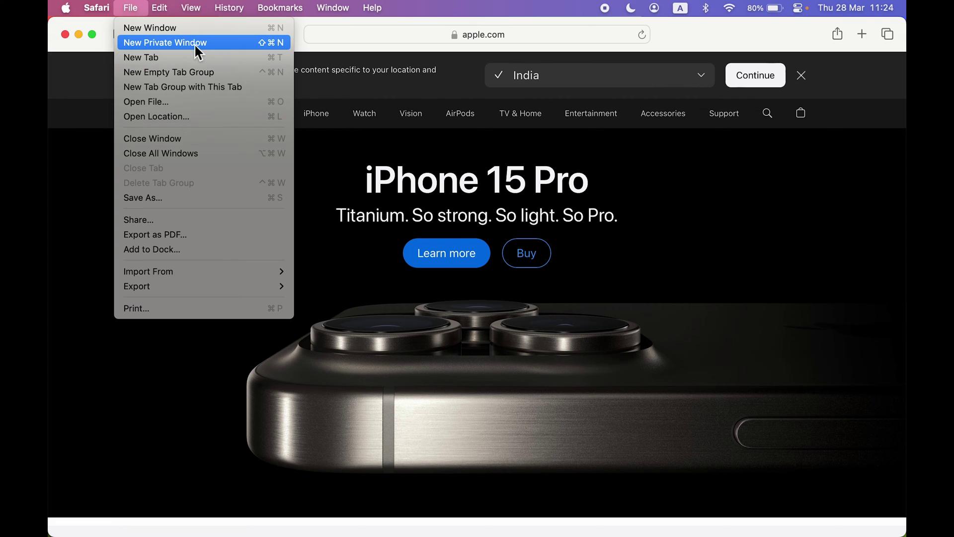
click(209, 358)
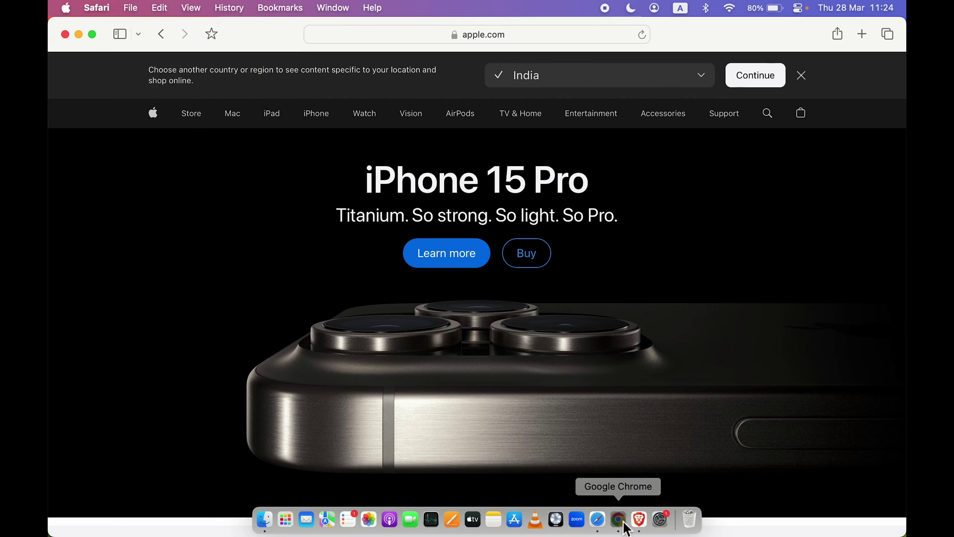
click(624, 522)
Open a New Incognito Window from Chrome's File menu and load apple.com
click(144, 10)
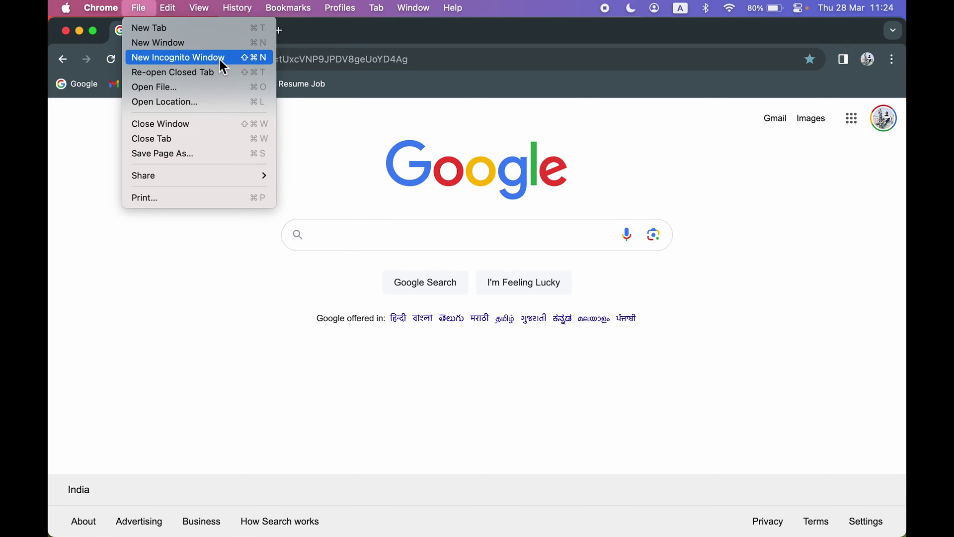
click(193, 58)
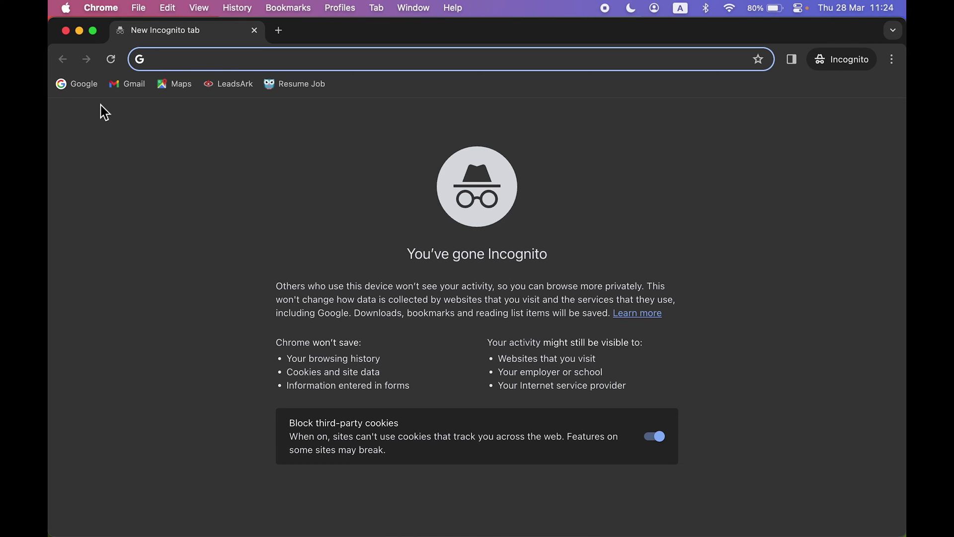
text(apple.co)
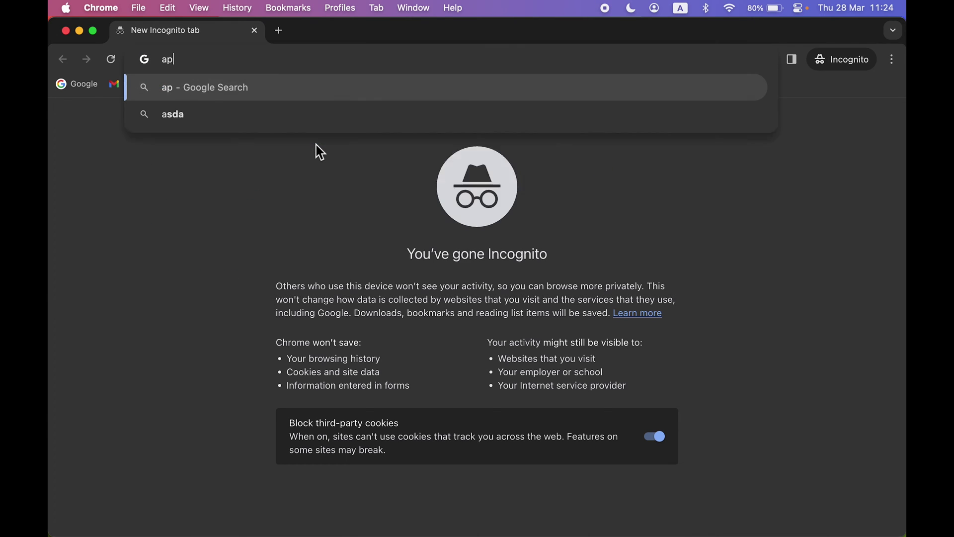
text(m)
key(Return)
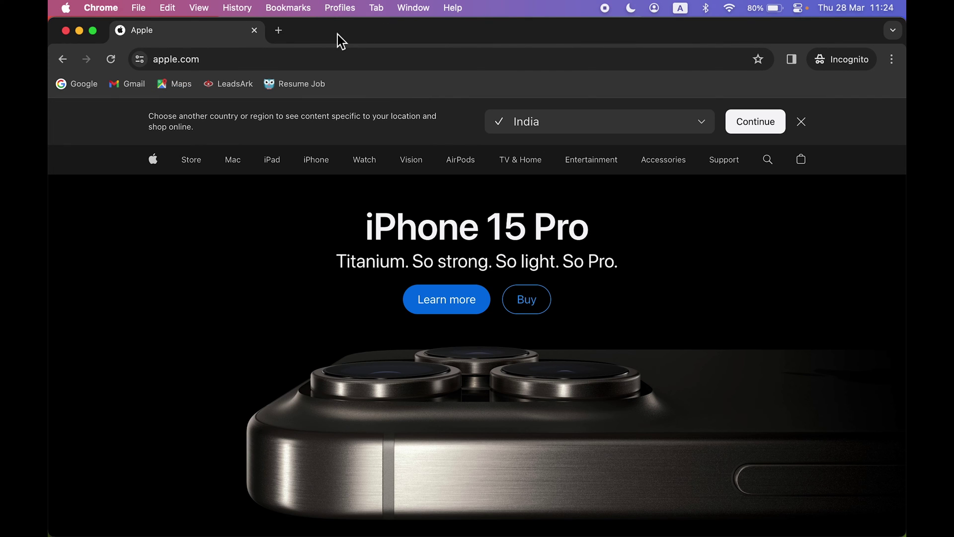
Close the apple.com Incognito window, then open another with Shift+Cmd+N and close it
drag(337, 35, 676, 166)
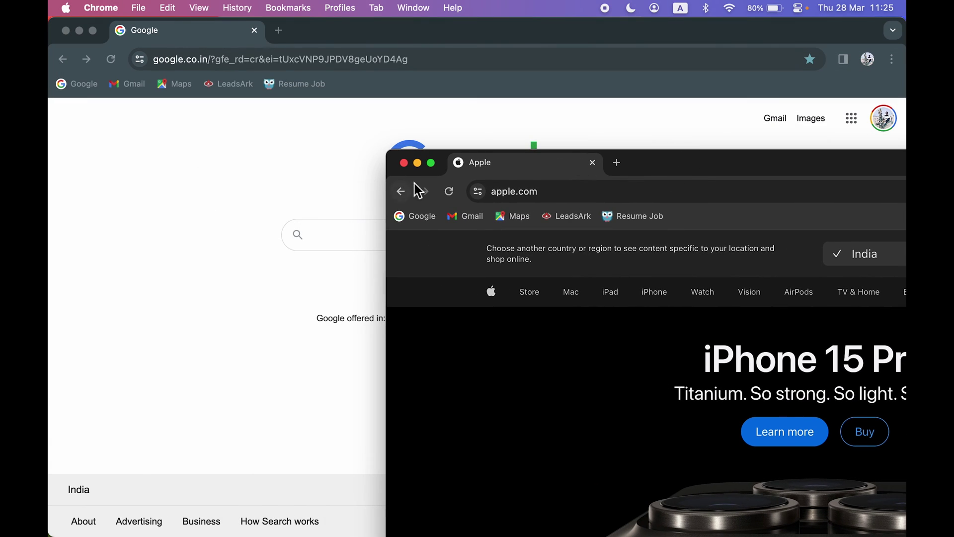
click(404, 163)
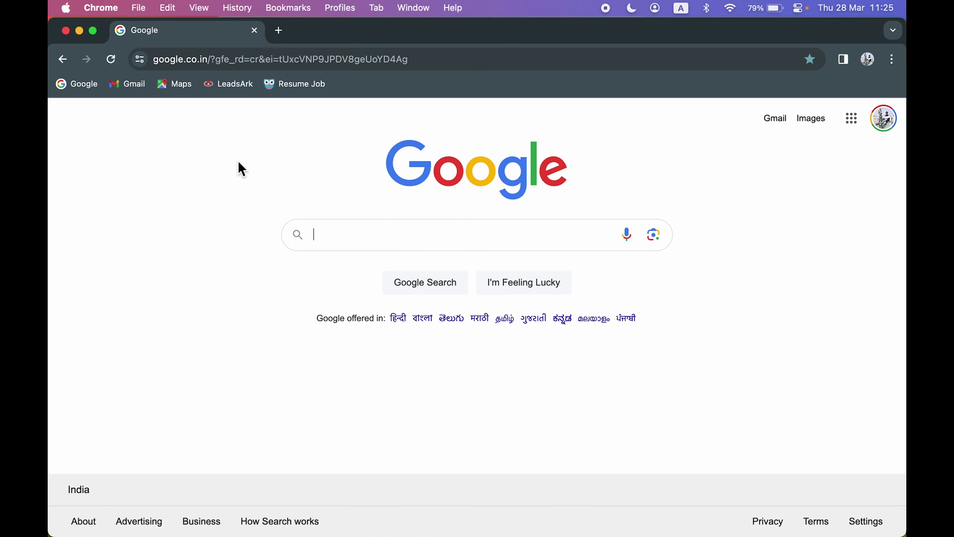
click(144, 9)
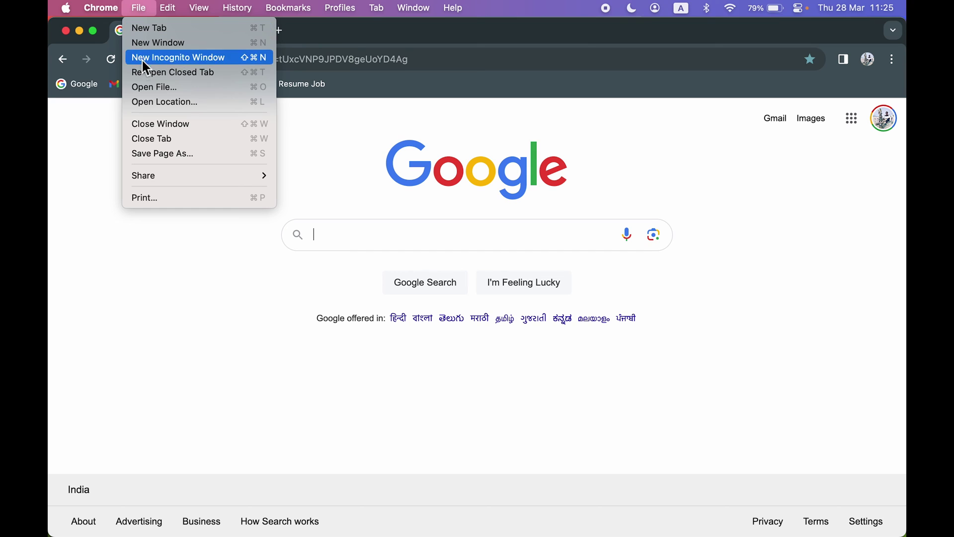
click(189, 260)
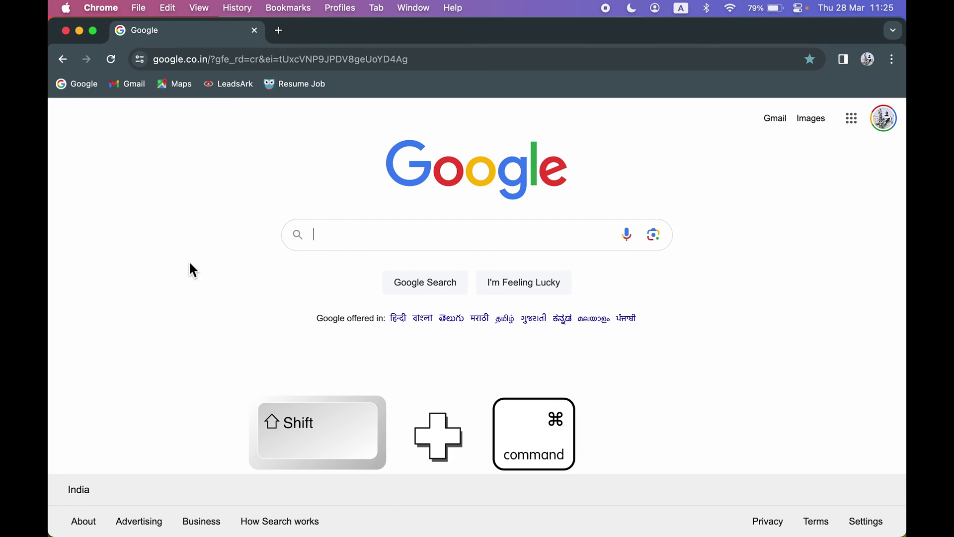
key(super+shift+n)
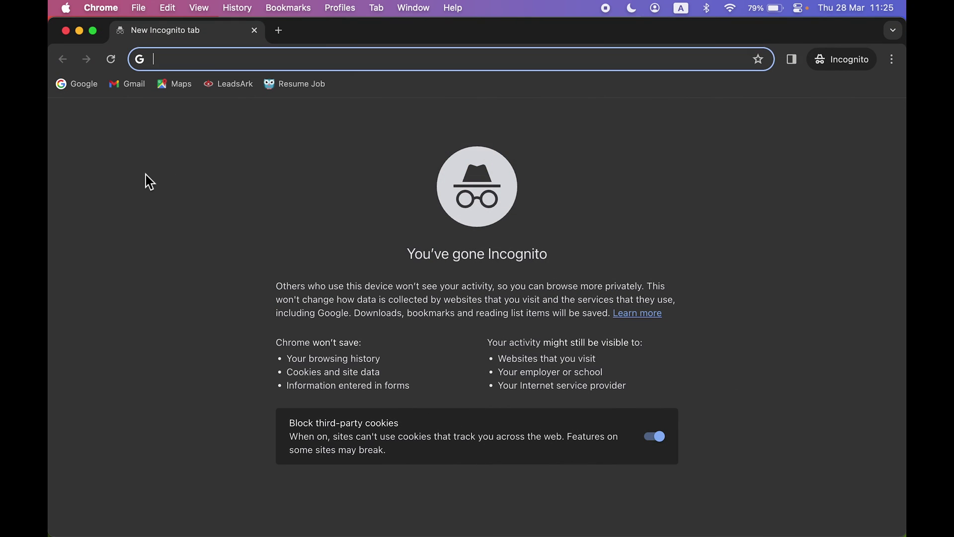
click(66, 34)
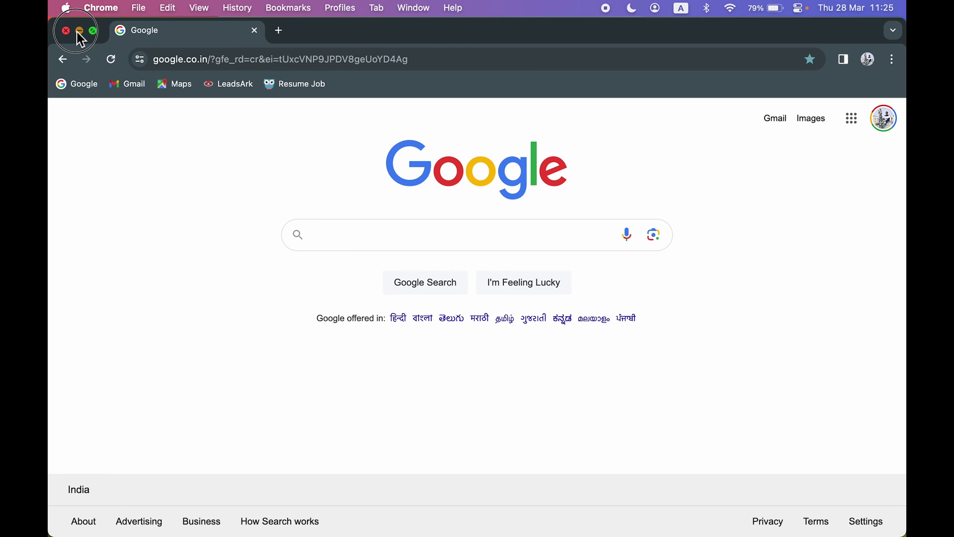
Minimize the Chrome and Safari windows to clear the desktop
click(78, 32)
click(403, 231)
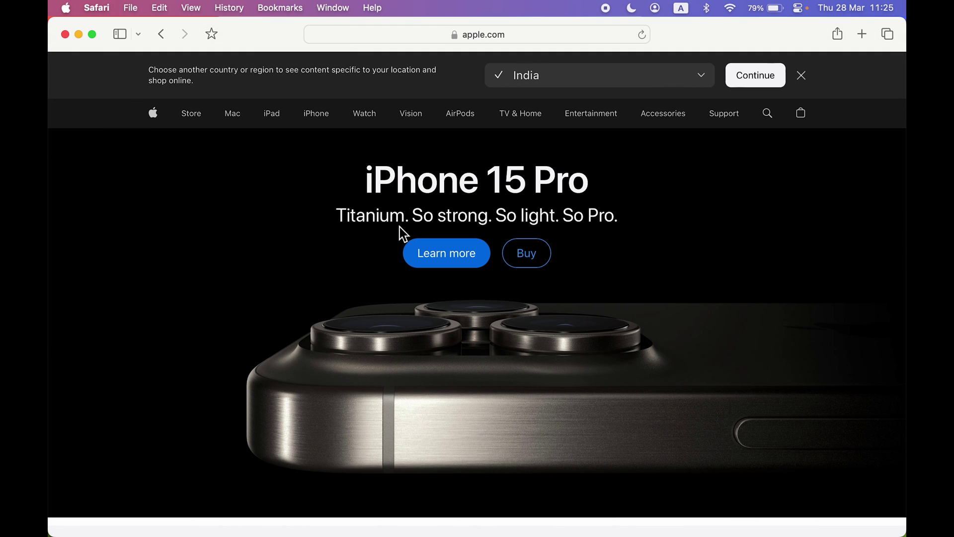
click(79, 35)
mouse_move(621, 536)
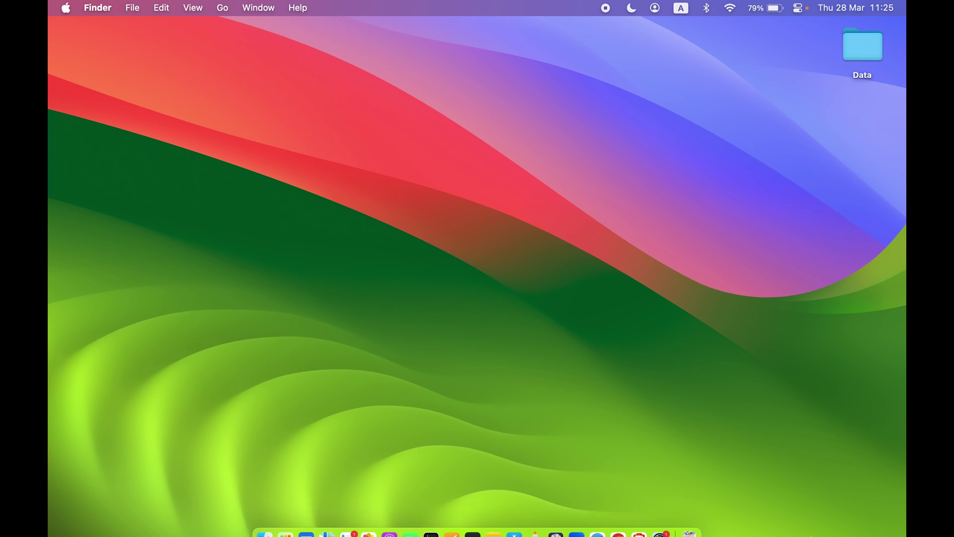